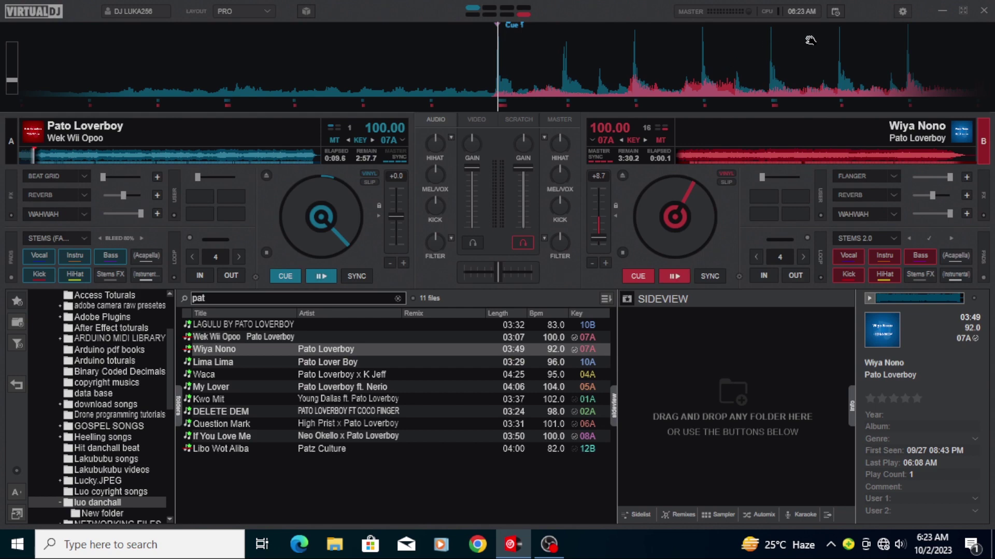
Step: Open Settings at the Mapping page with the empty Custom Mapping (1) key list
{"action": "left_click", "coordinate": [901, 12]}
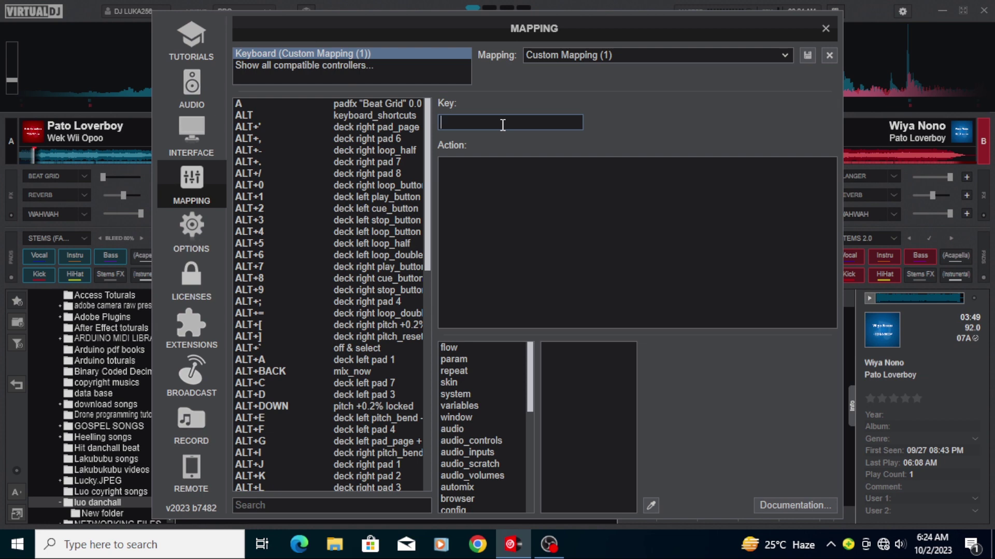
Step: Map key A to padfx "Beat Grid" 0.0 smart_pressed in Custom Mapping (1)
{"action": "key", "text": "a"}
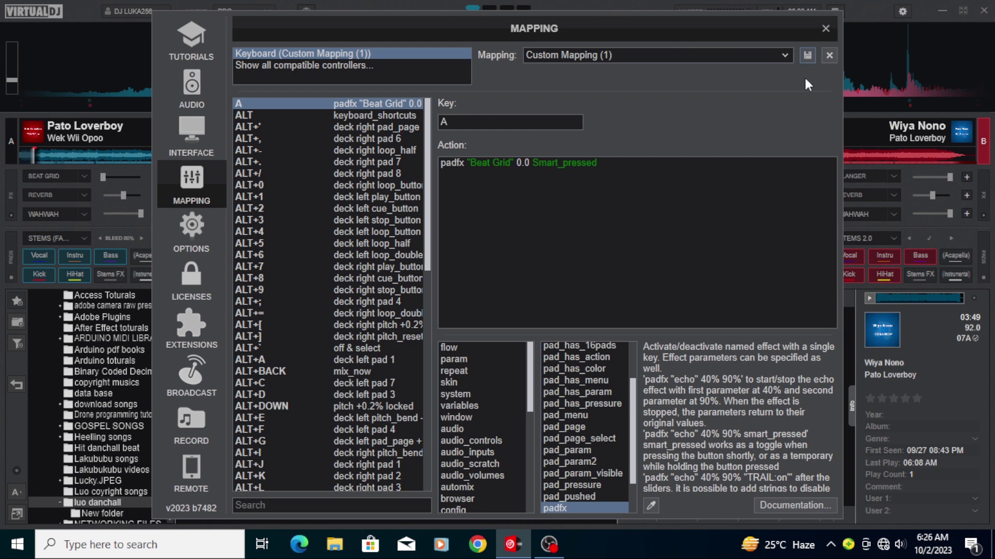
Step: Close Settings, play and cue deck B, play both decks, then trigger deck A's Beat Grid
{"action": "left_click", "coordinate": [826, 29]}
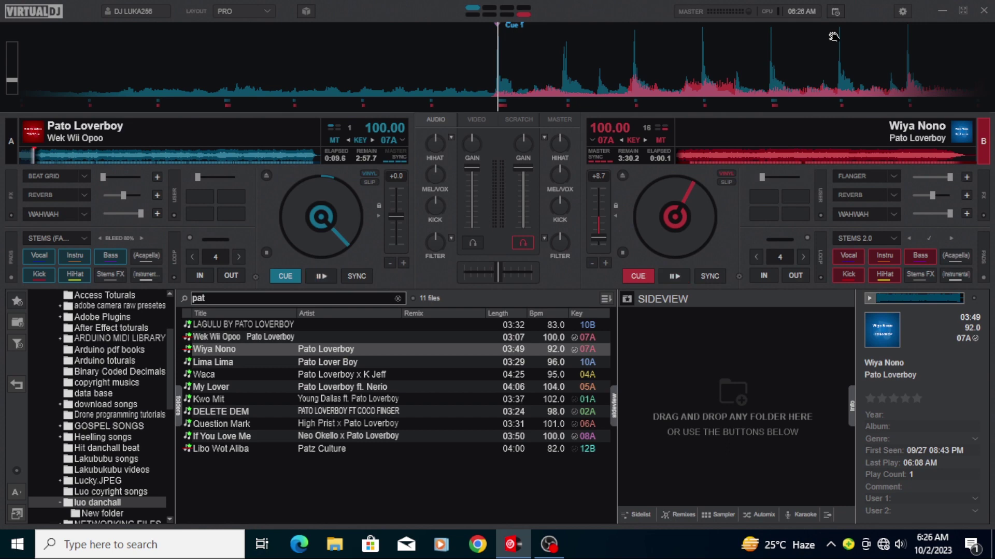
{"action": "key", "text": "space"}
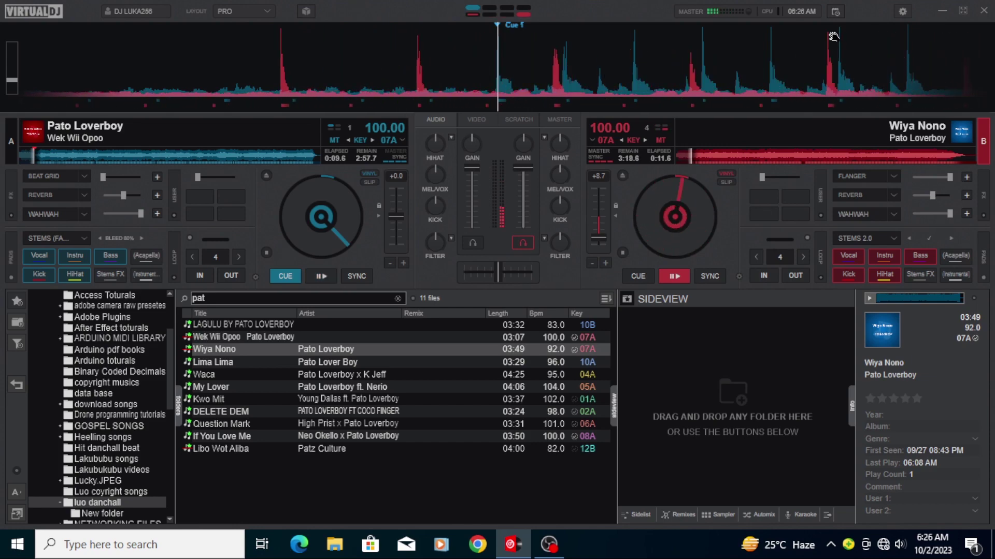
{"action": "key", "text": "Home"}
{"action": "key", "text": "space"}
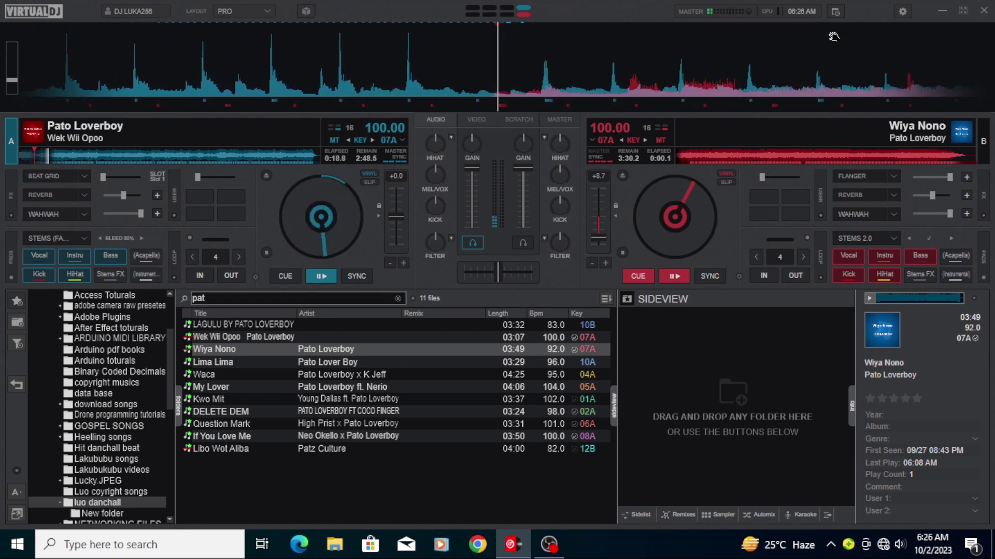
{"action": "key", "text": "1"}
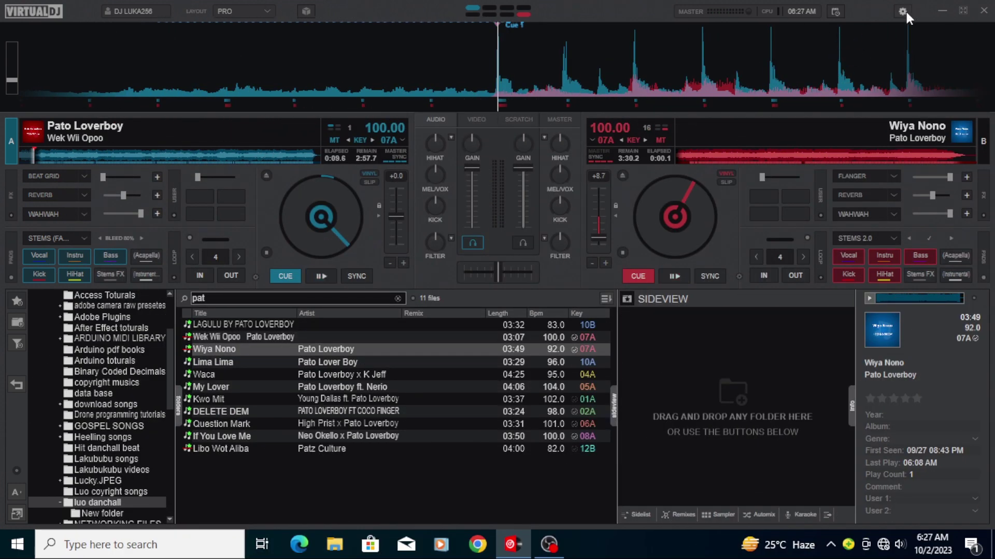
Step: Reopen Mapping, check key A, and map key S to padfx "Beat Grid" 0.134 Smart_pressed
{"action": "left_click", "coordinate": [903, 11]}
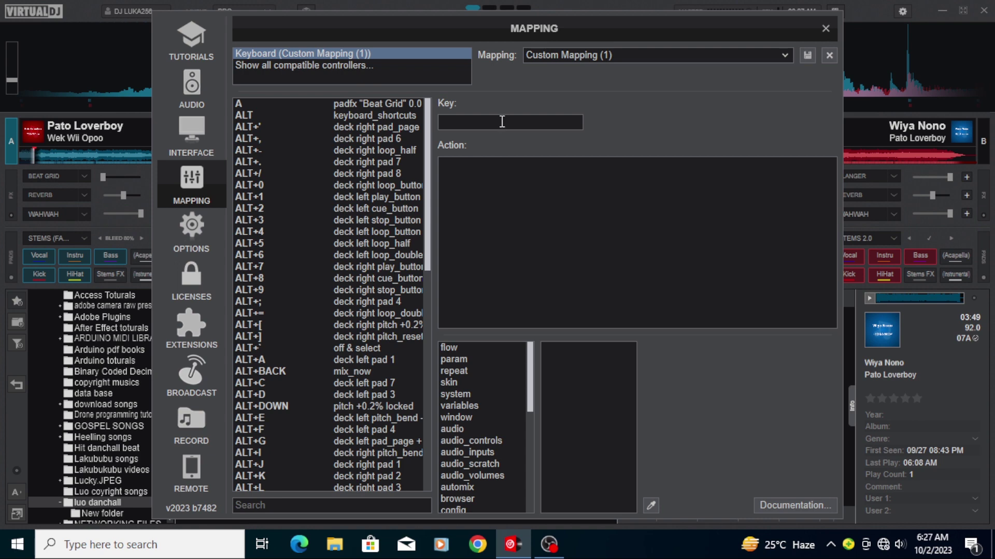
{"action": "key", "text": "a"}
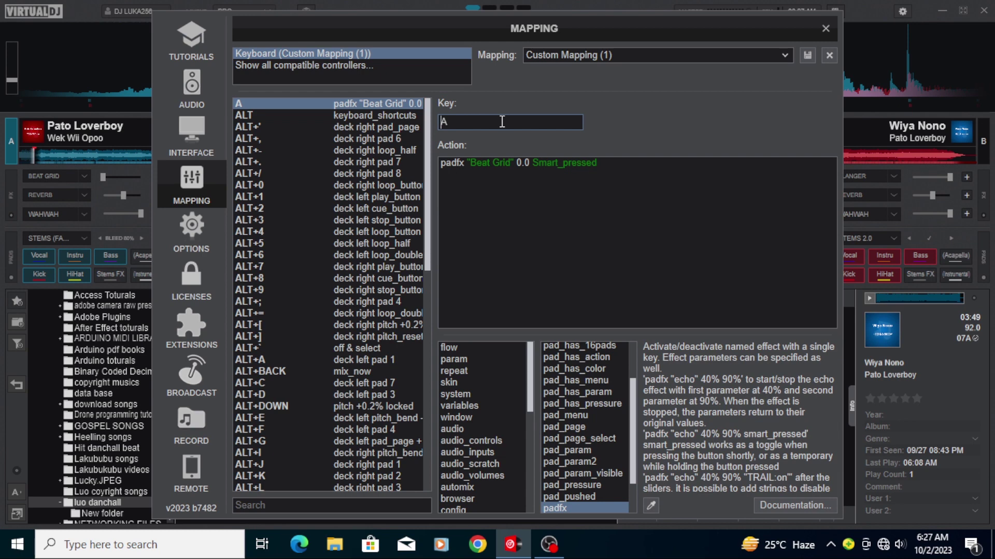
{"action": "key", "text": "s"}
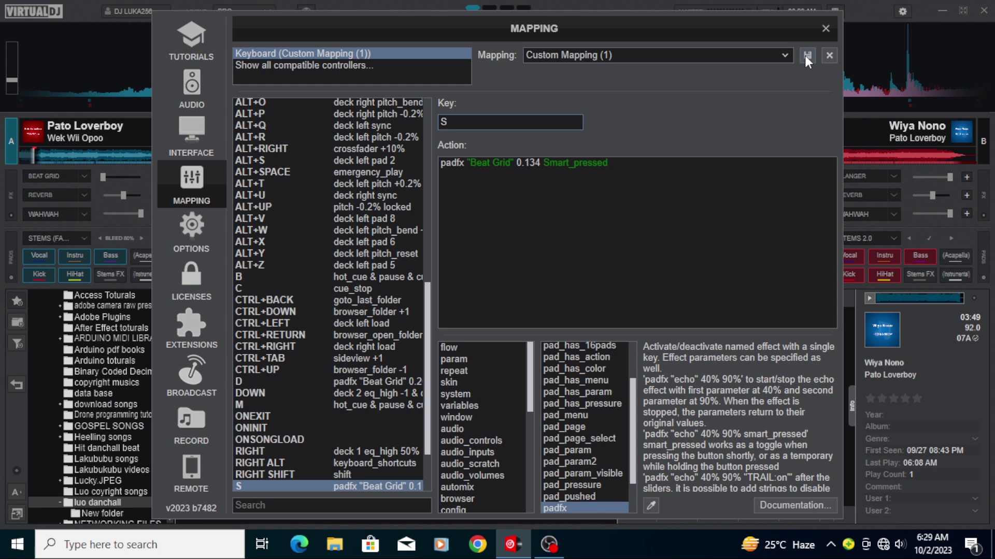
Step: Close Settings, play deck A, and set Cue 1 to jump it back
{"action": "left_click", "coordinate": [826, 30]}
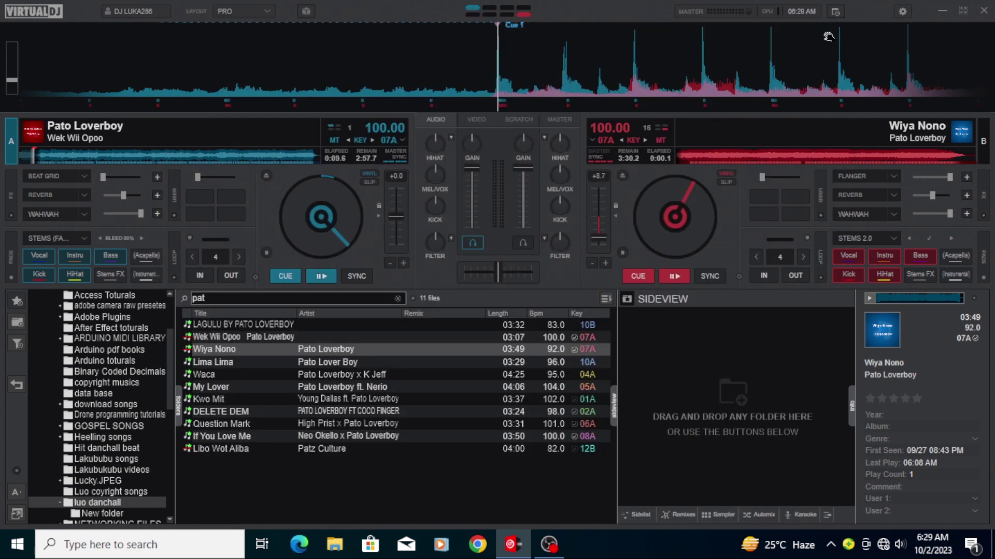
{"action": "key", "text": "space"}
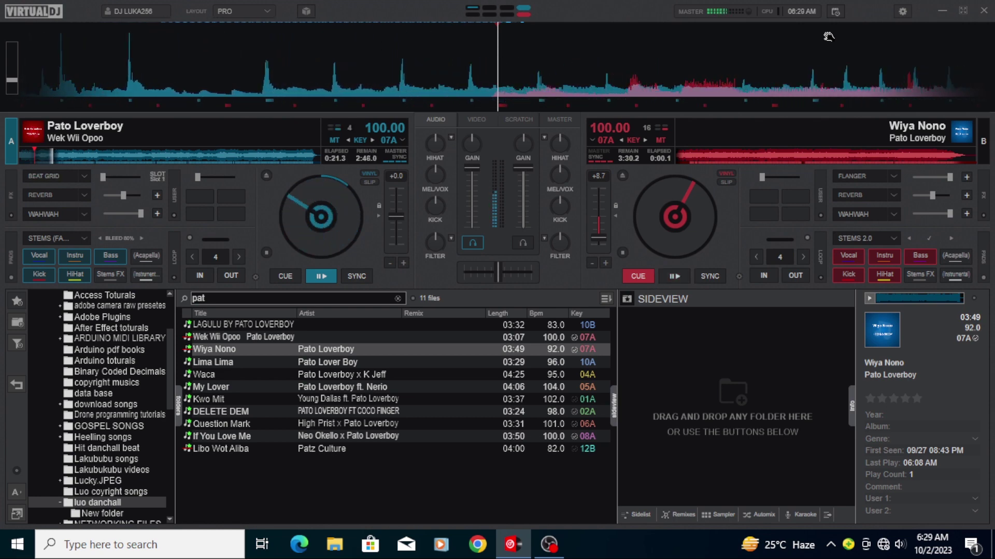
{"action": "key", "text": "1"}
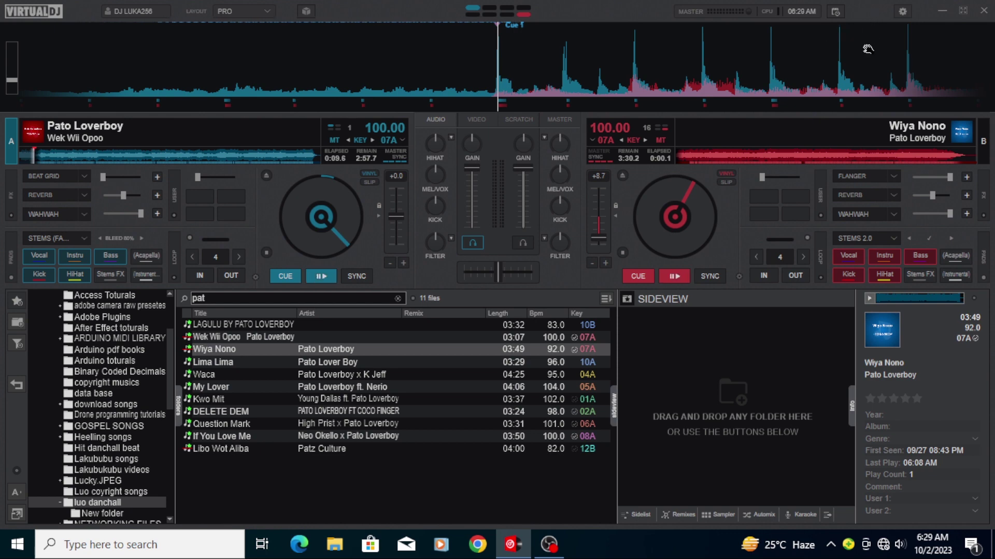
Step: Review keys A and S and map D to padfx "Beat Grid" 0.268 Smart_pressed
{"action": "left_click", "coordinate": [902, 10]}
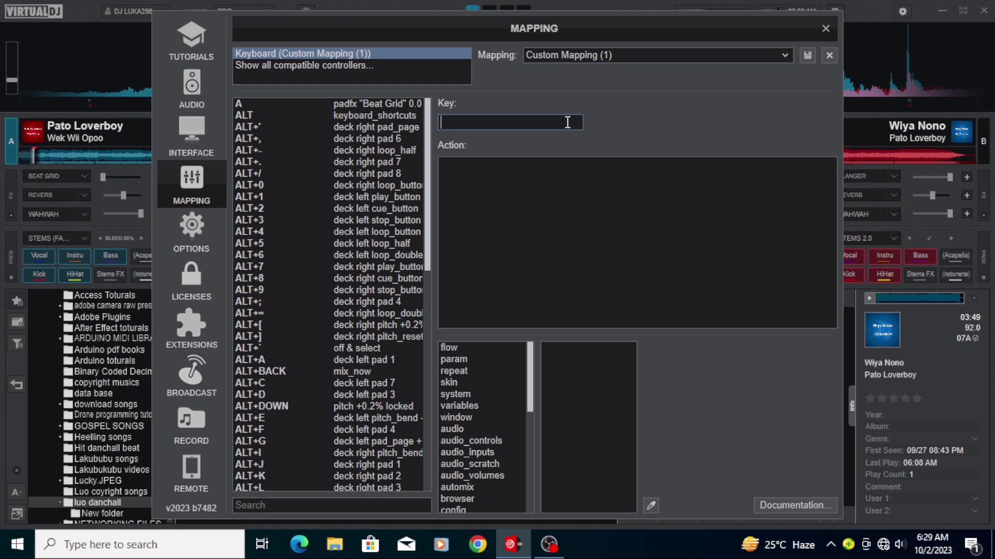
{"action": "key", "text": "a"}
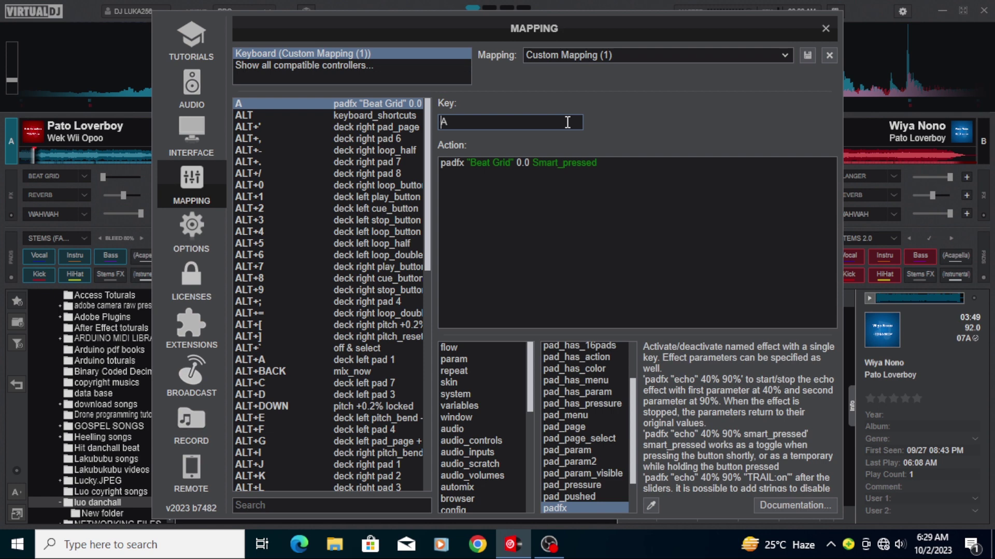
{"action": "key", "text": "s"}
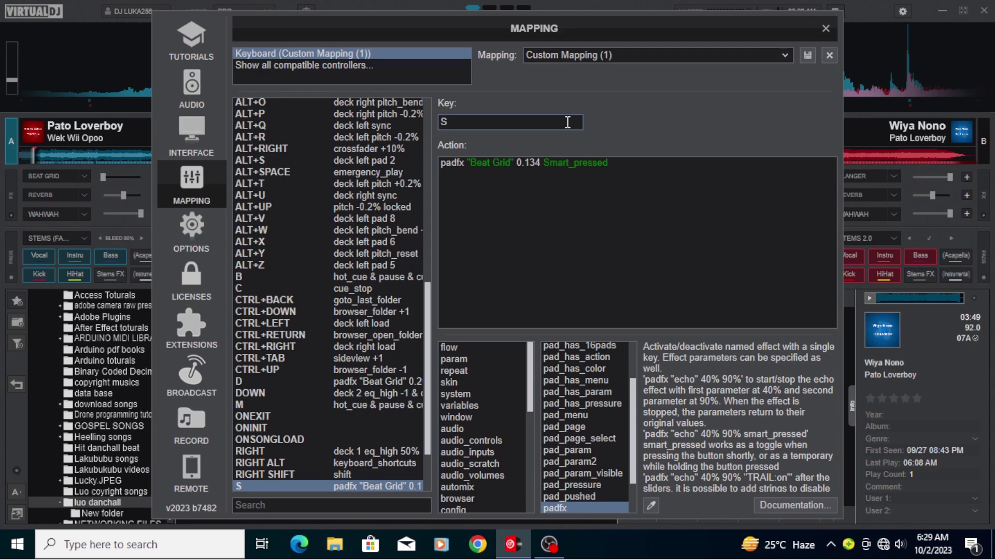
{"action": "key", "text": "d"}
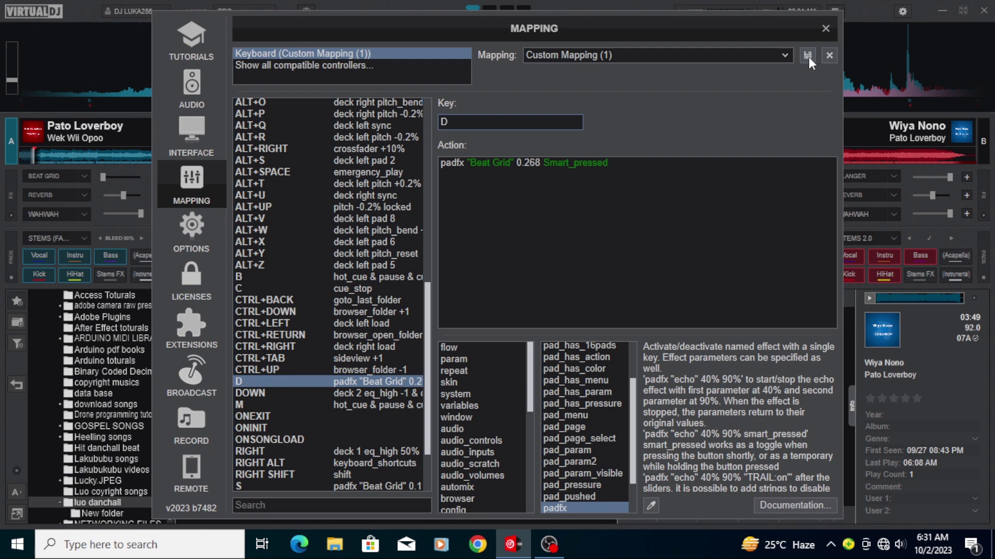
Step: Close the Mapping window with its title-bar X to return to both decks
{"action": "left_click", "coordinate": [825, 29]}
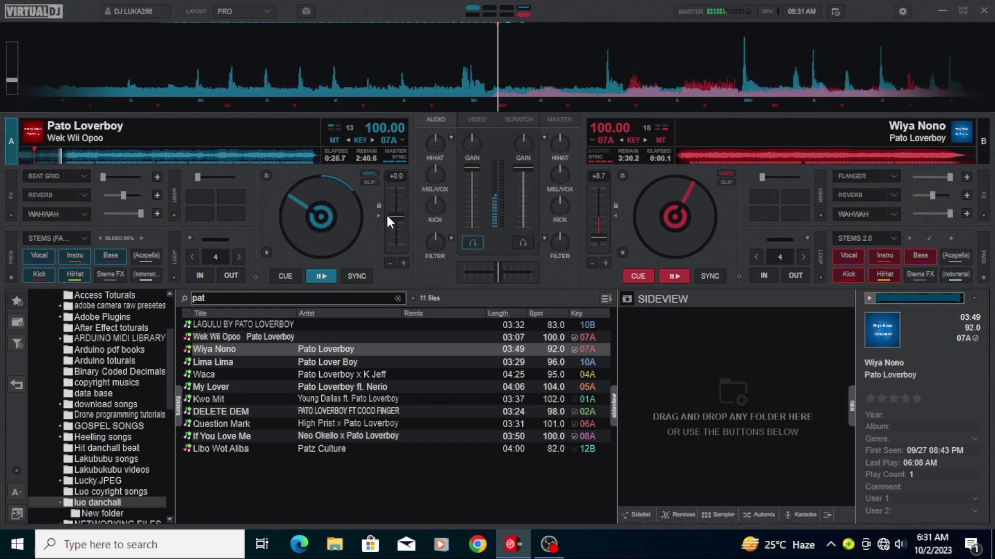
Step: Move deck A's volume fader to half, 66%, full, then all the way down
{"action": "left_click_drag", "start_coordinate": [471, 164], "coordinate": [474, 191]}
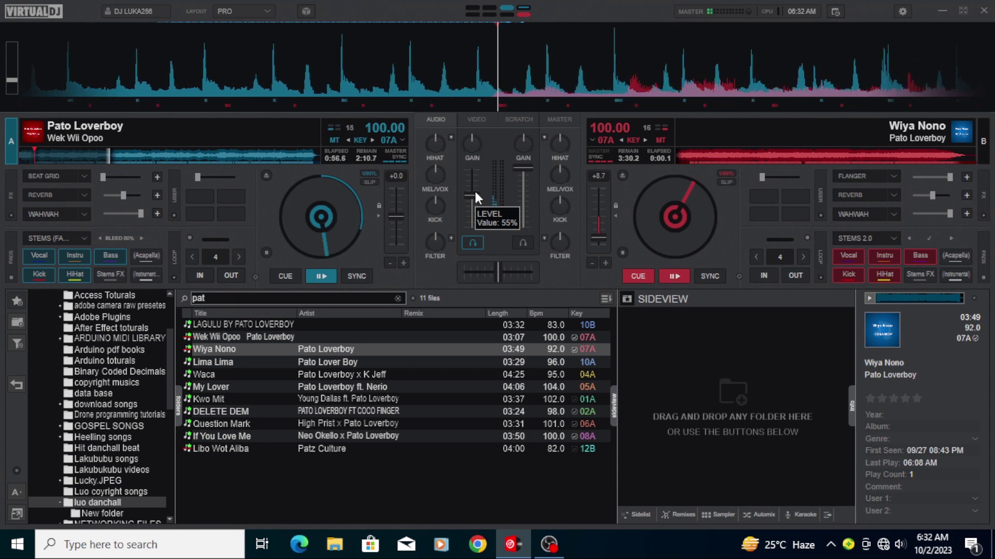
{"action": "left_click_drag", "start_coordinate": [473, 190], "coordinate": [473, 186]}
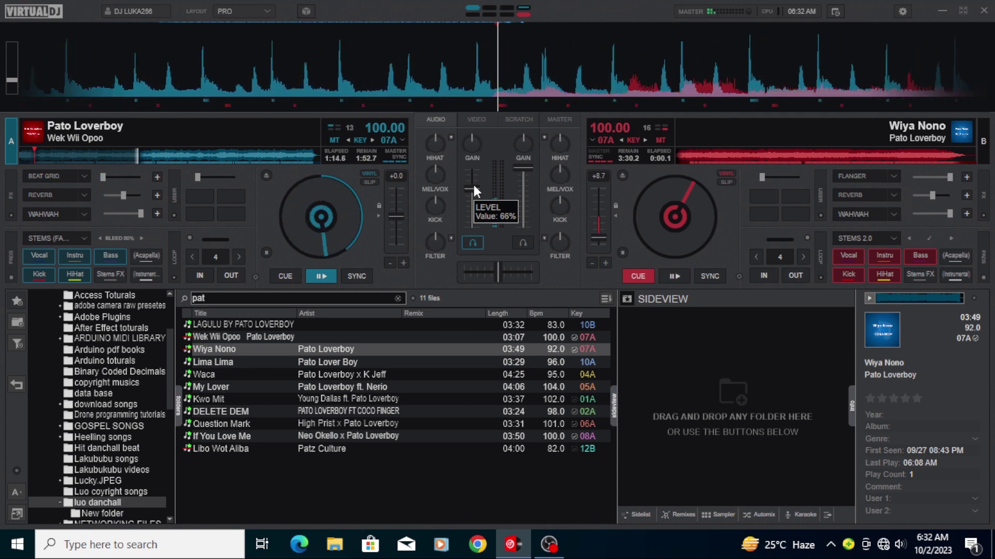
{"action": "left_click_drag", "start_coordinate": [473, 186], "coordinate": [474, 163]}
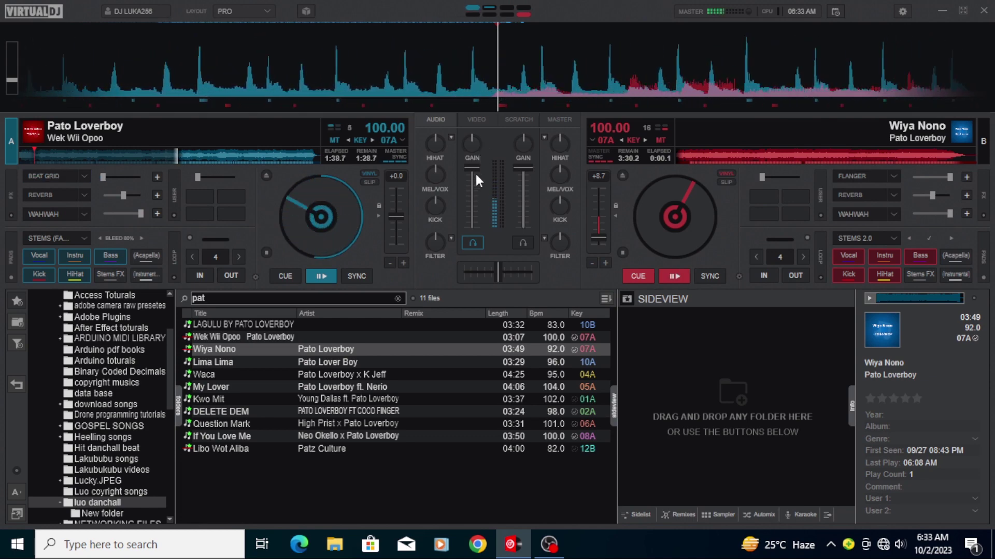
{"action": "left_click_drag", "start_coordinate": [472, 169], "coordinate": [472, 230]}
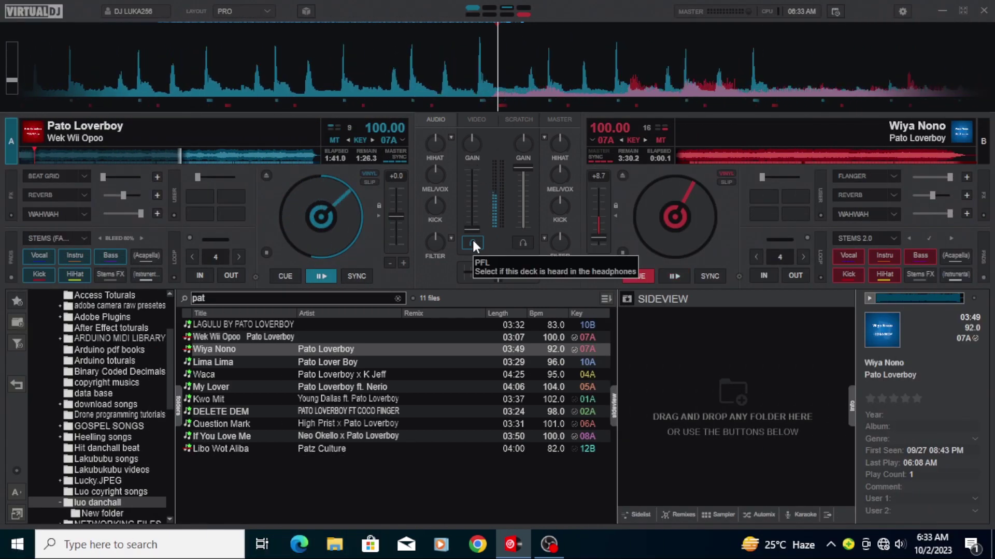